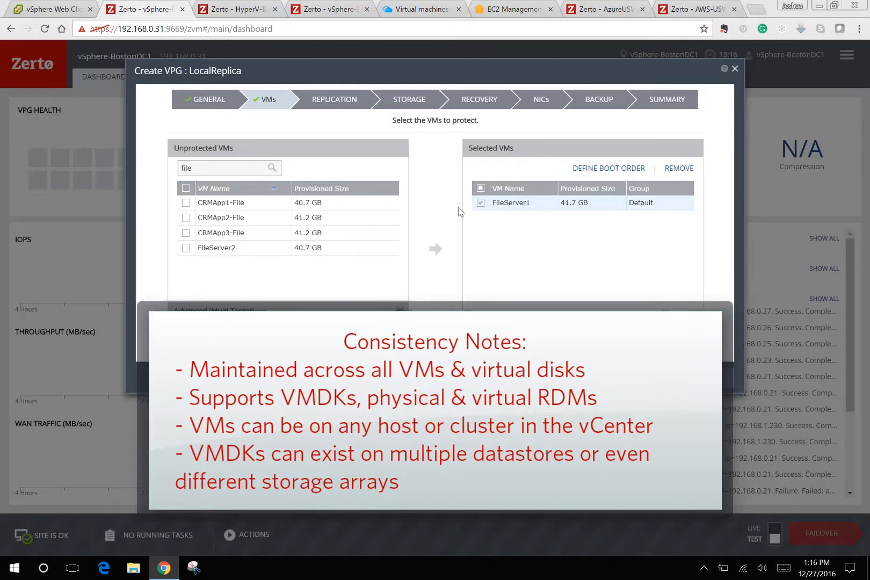
# Review the boot order settings for the VMs selected in the LocalReplica VPG.
pyautogui.click(609, 169)
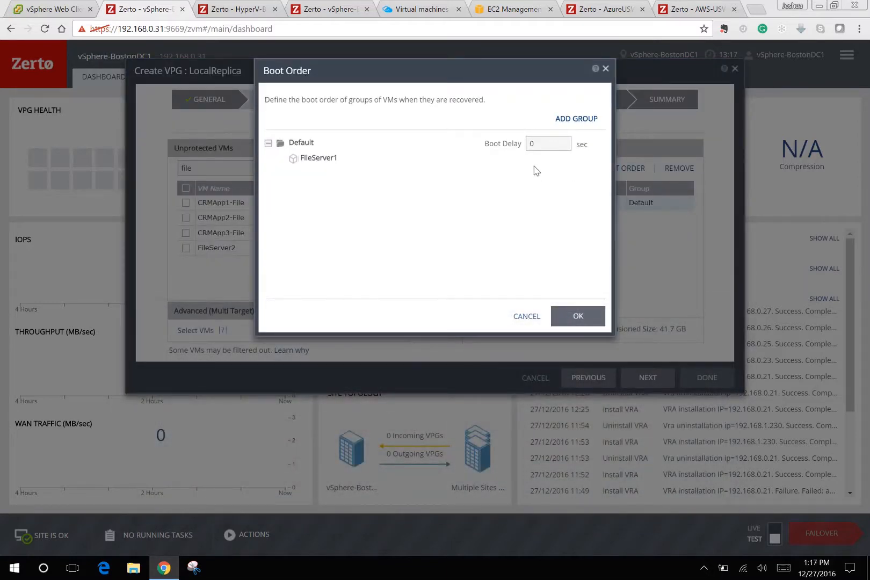
pyautogui.click(526, 316)
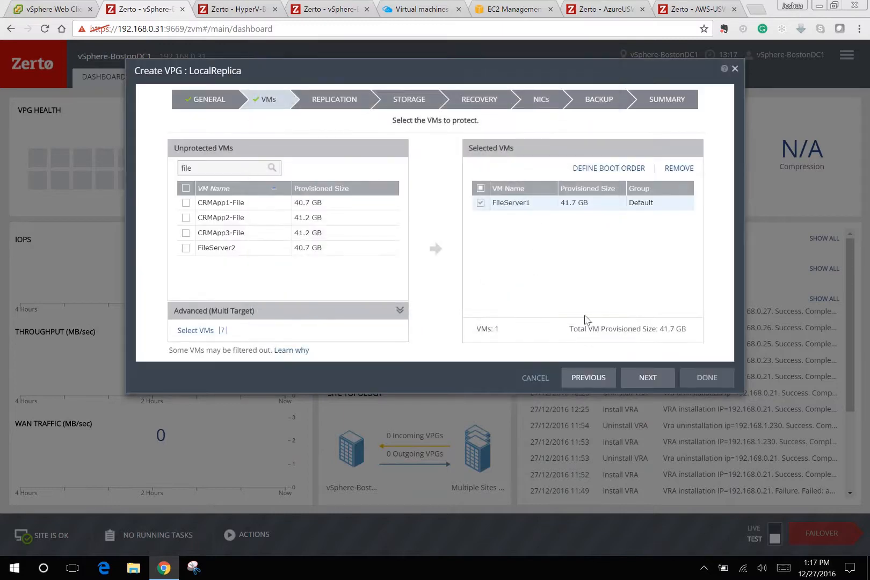
# Set replication to the vSphere-BostonDC1 (Local) site, with [DC1Cluster2]192.168.0.16 as the default recovery host and ESXi6SSD as the datastore.
pyautogui.click(645, 378)
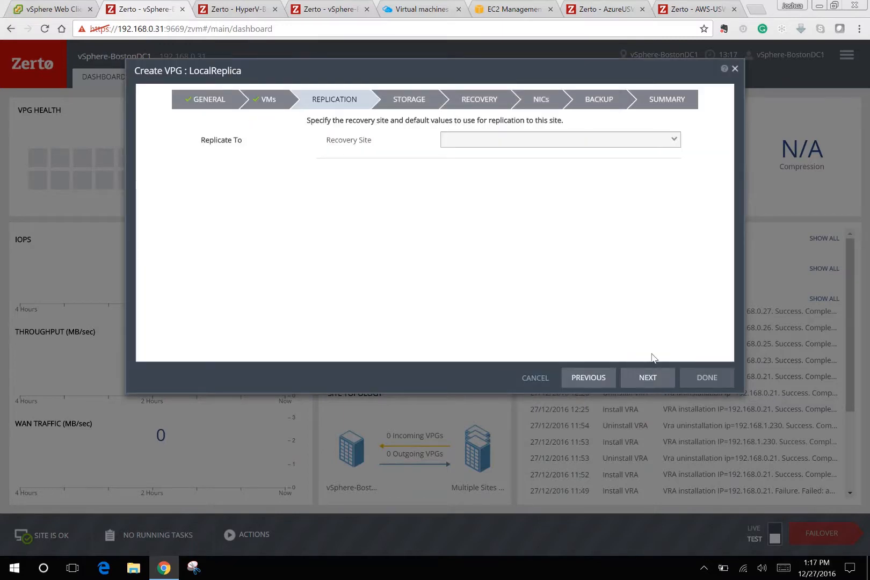
pyautogui.click(513, 146)
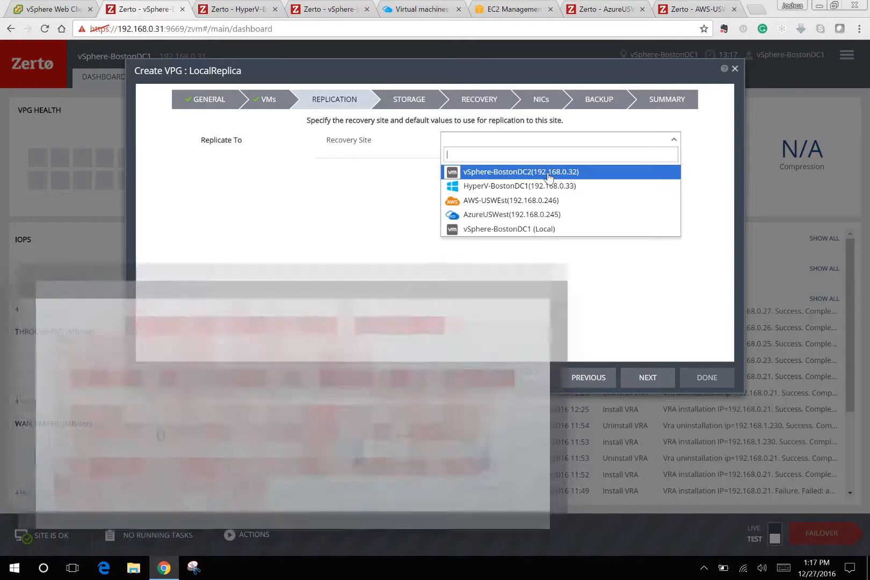
pyautogui.click(551, 233)
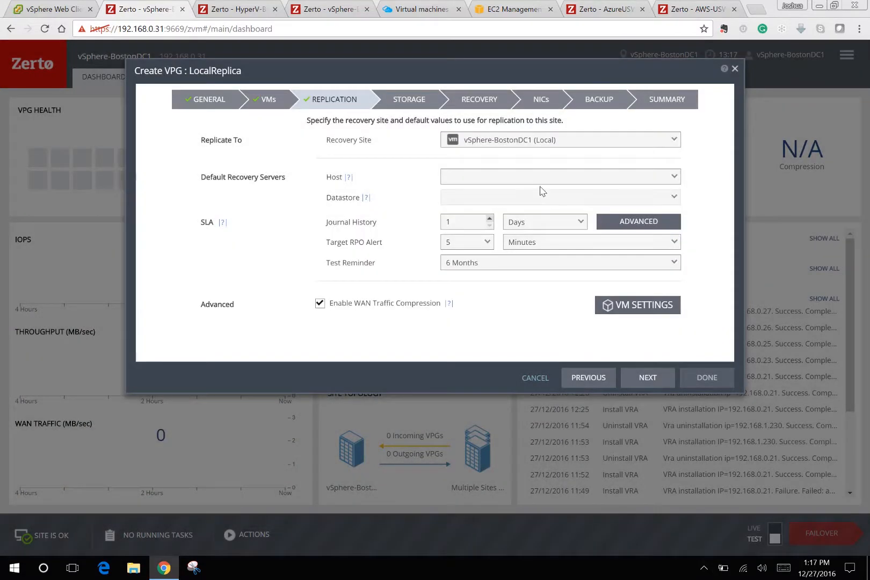
pyautogui.click(538, 182)
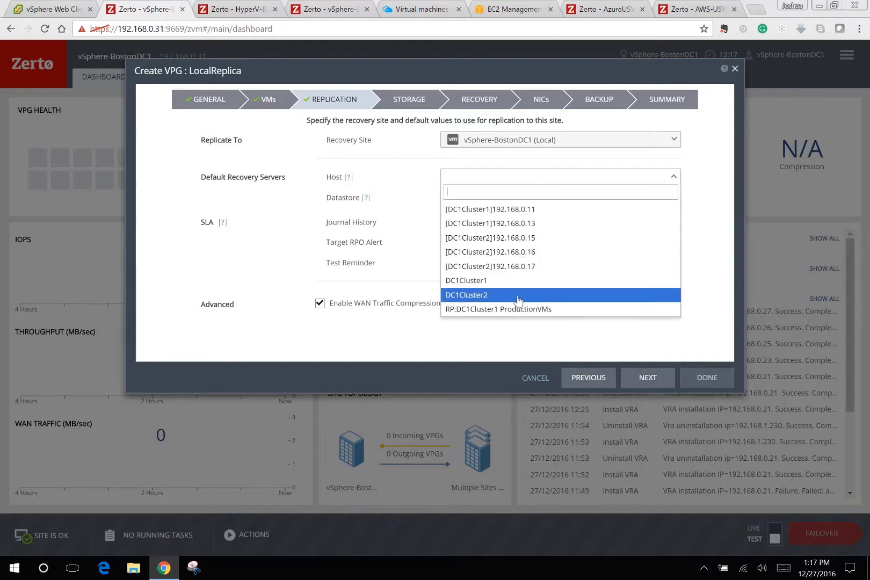
pyautogui.click(526, 253)
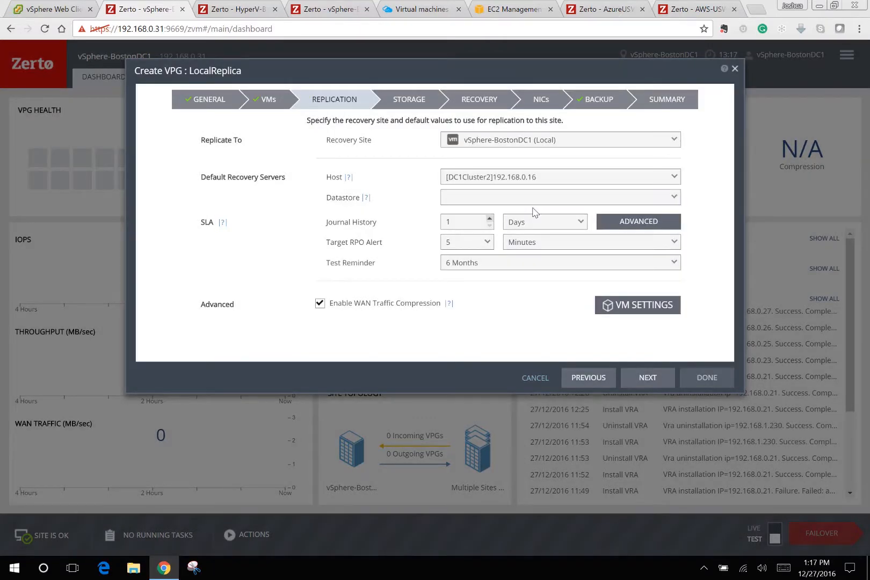
pyautogui.click(539, 199)
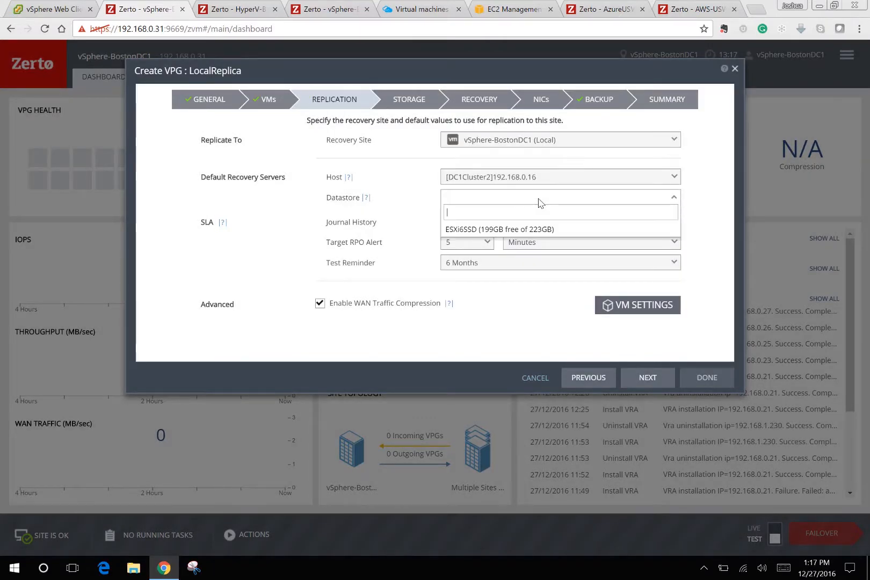
pyautogui.click(540, 230)
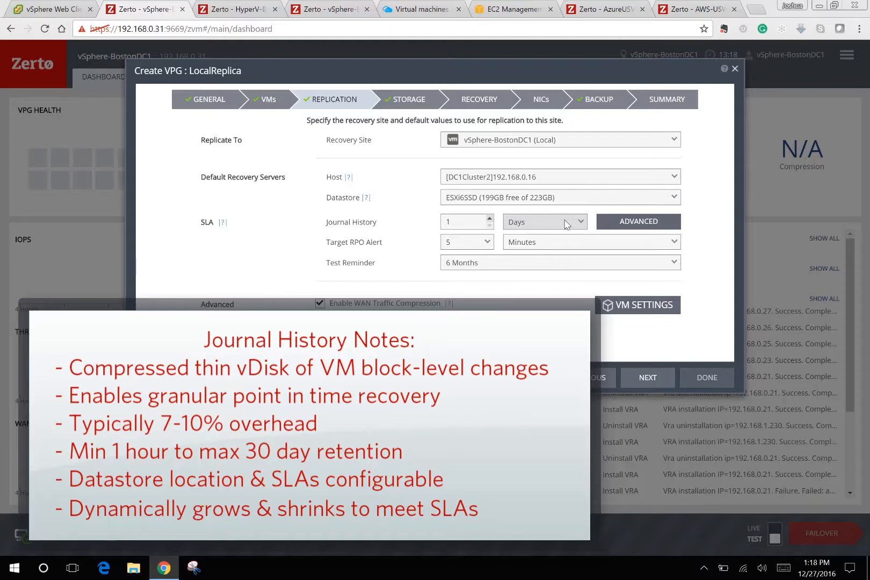
# Review the advanced journal settings and the VM-specific replication settings of the LocalReplica VPG.
pyautogui.click(624, 223)
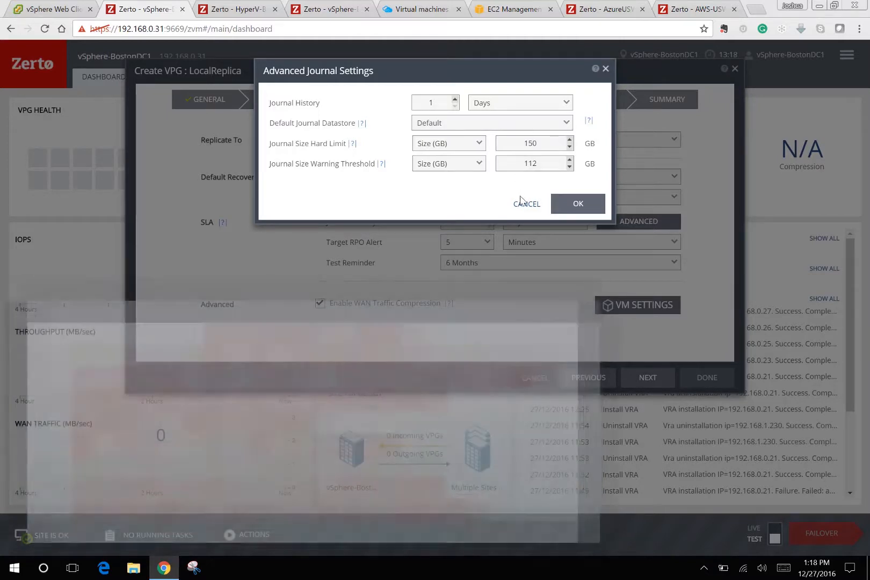
pyautogui.click(526, 202)
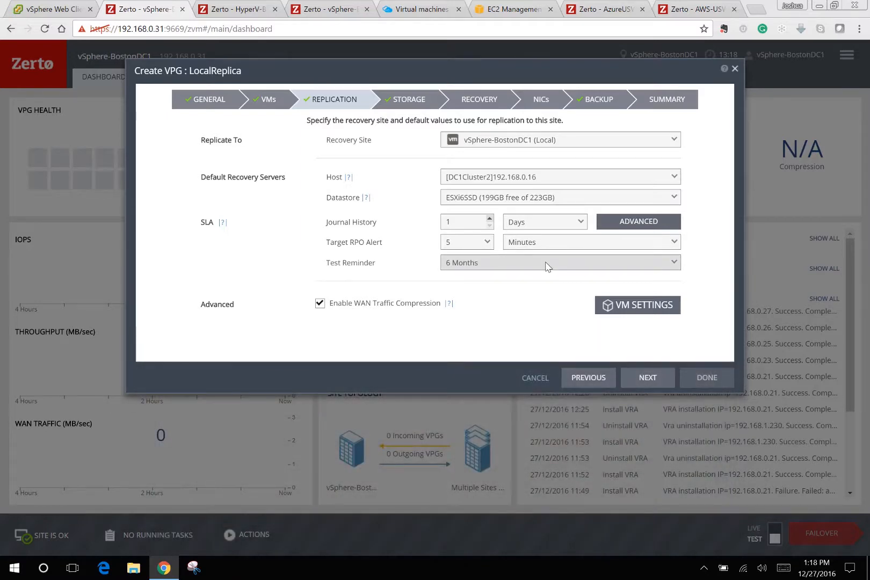
pyautogui.click(611, 304)
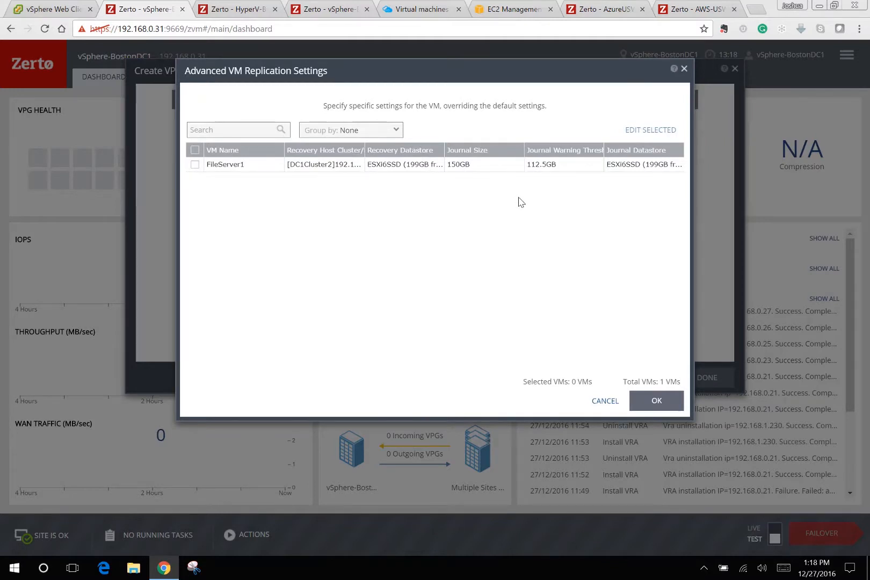
pyautogui.click(595, 402)
# Select FileServer1's 1.0 GB volume in the storage requirements and proceed to the recovery settings.
pyautogui.click(644, 381)
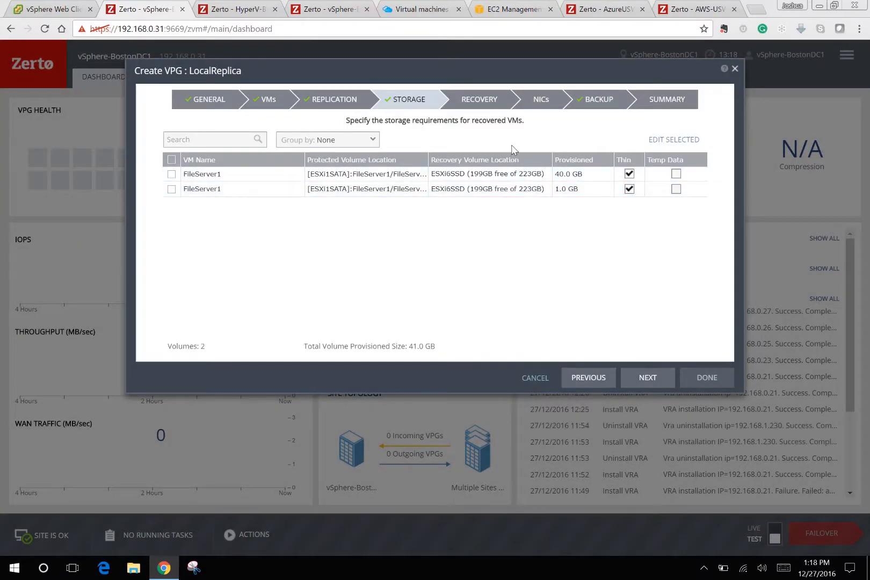
pyautogui.click(171, 190)
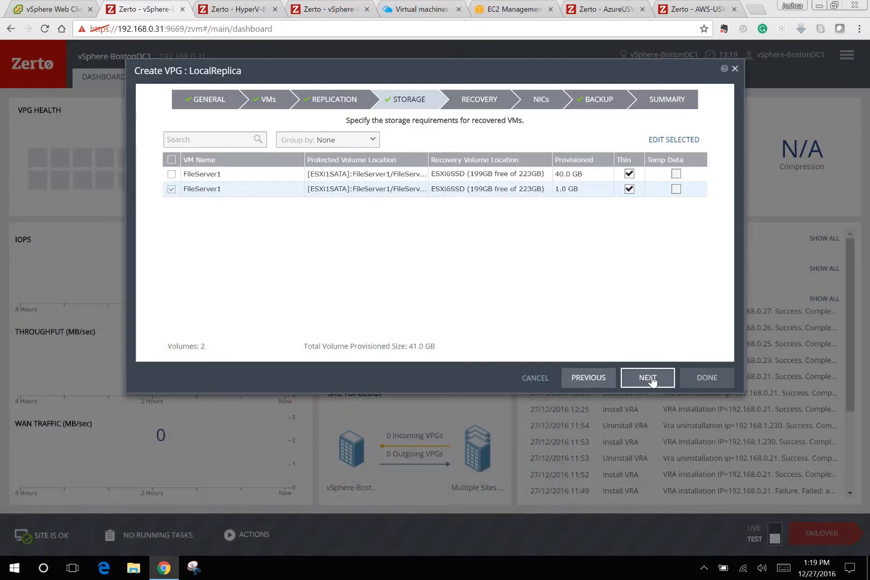
pyautogui.click(649, 379)
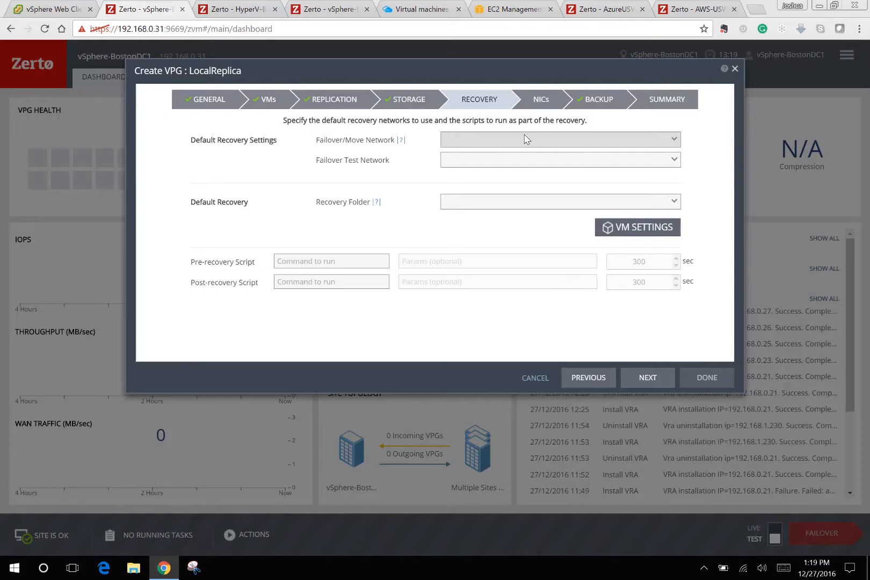
# Set the failover/move network to VM Network, the failover test network to Isolated Restore Network and the recovery folder to LocalReplicas.
pyautogui.click(525, 139)
pyautogui.click(506, 202)
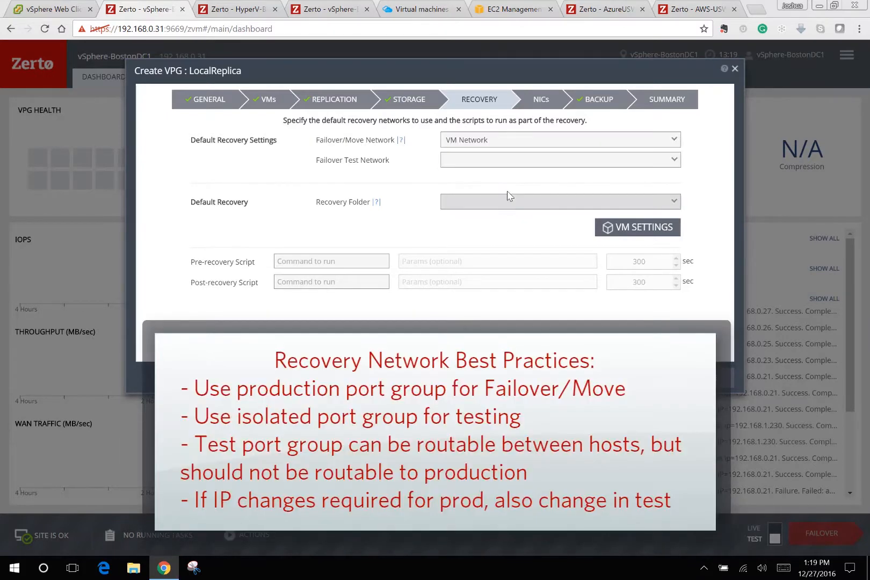
pyautogui.click(520, 162)
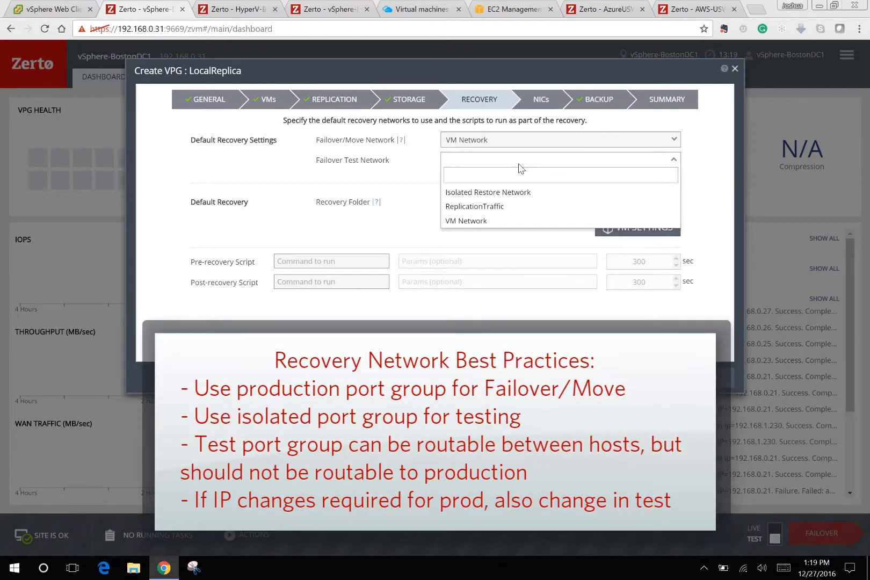
pyautogui.click(531, 193)
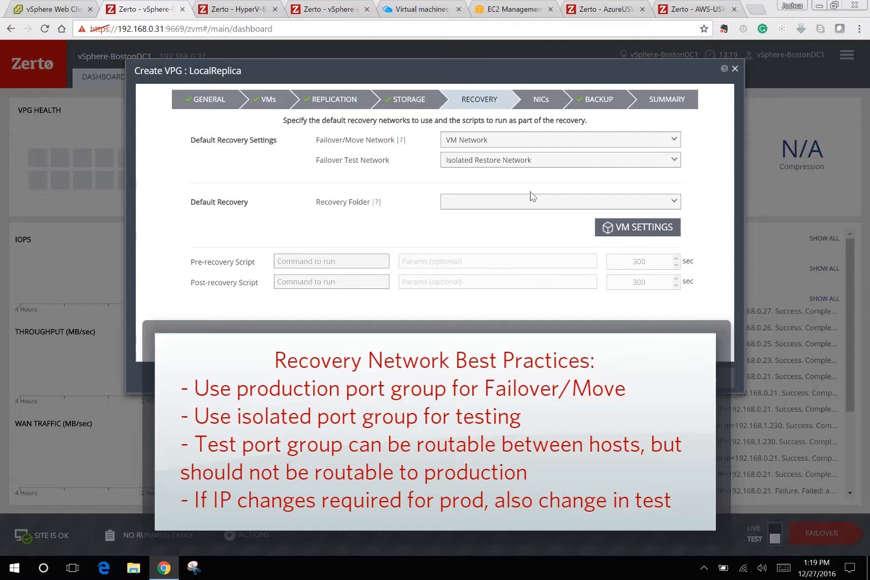
pyautogui.click(532, 201)
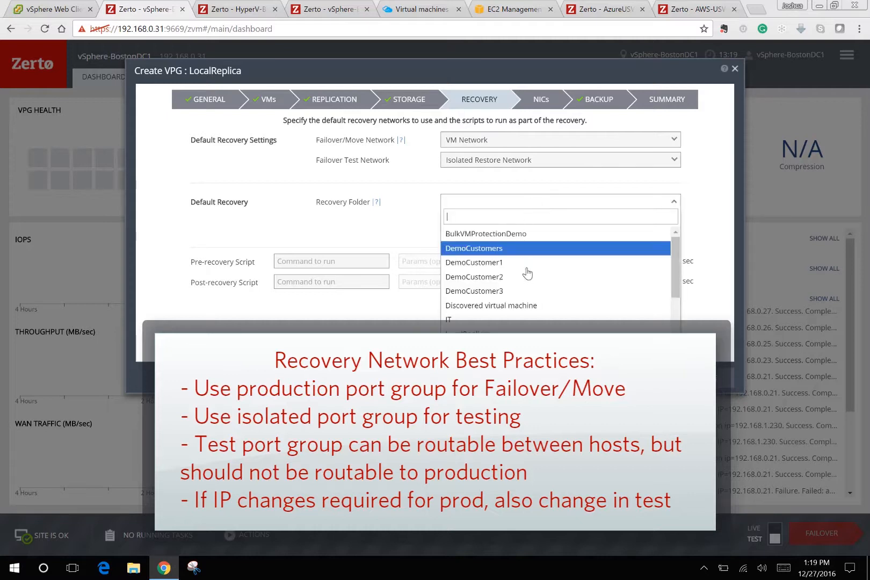
pyautogui.click(511, 313)
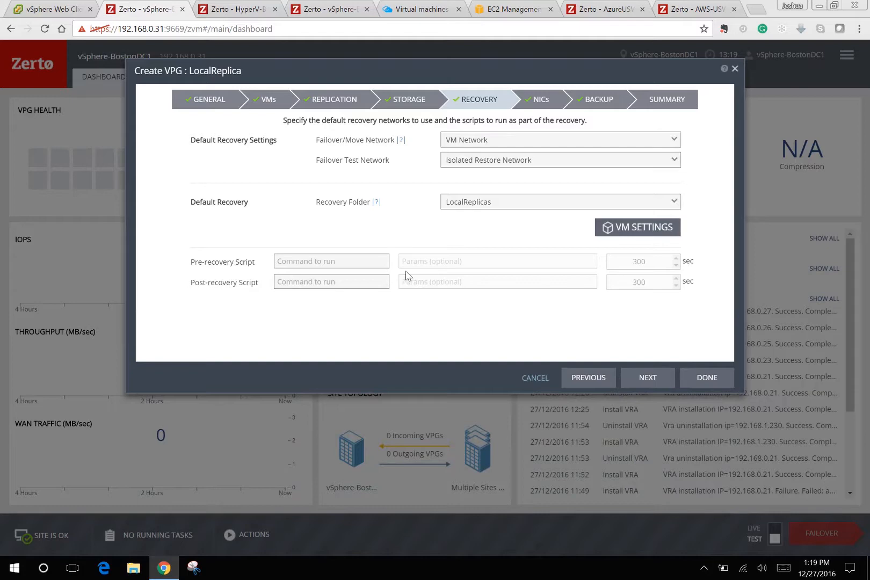
# Review the advanced VM recovery settings for FileServer1.
pyautogui.click(627, 224)
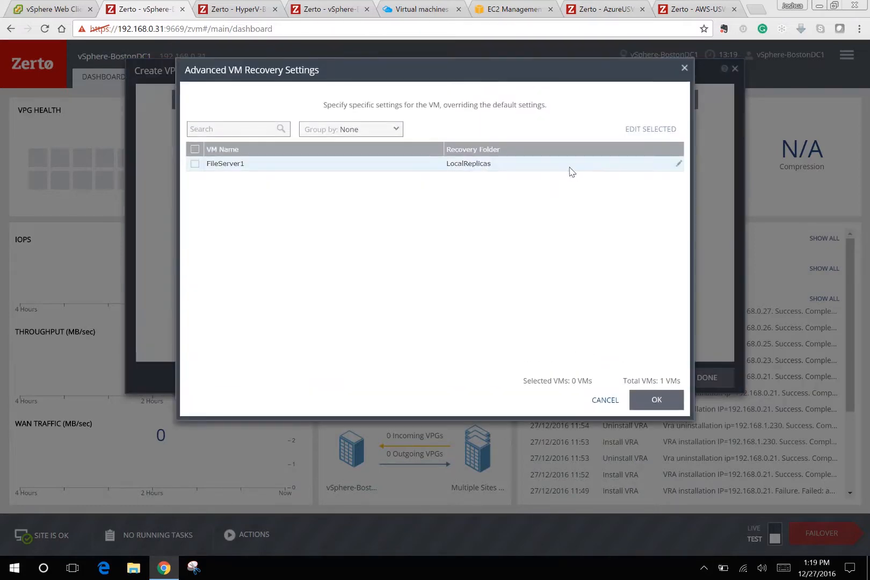
pyautogui.click(604, 400)
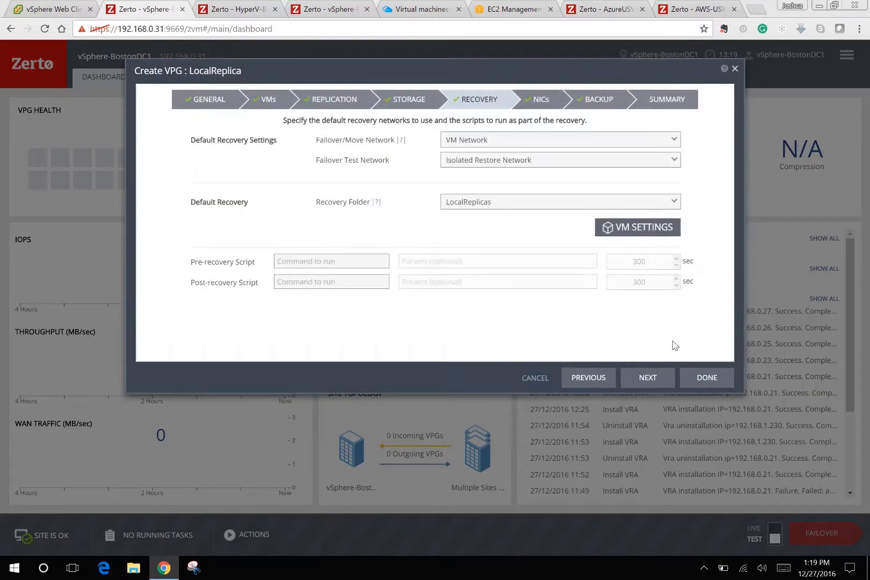
# Inspect the recovery vNIC configuration of FileServer1 without editing it, and finish creating the LocalReplica VPG.
pyautogui.click(650, 379)
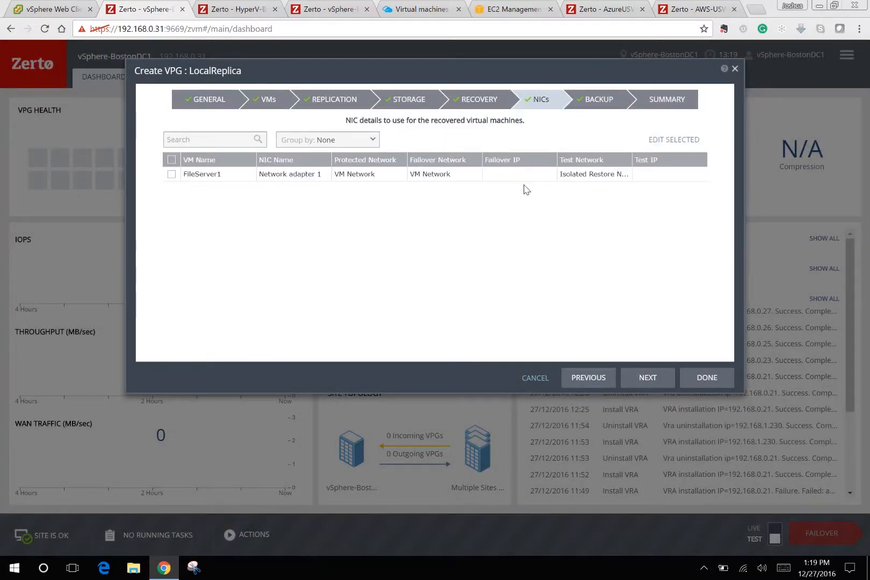
pyautogui.click(172, 174)
pyautogui.click(678, 140)
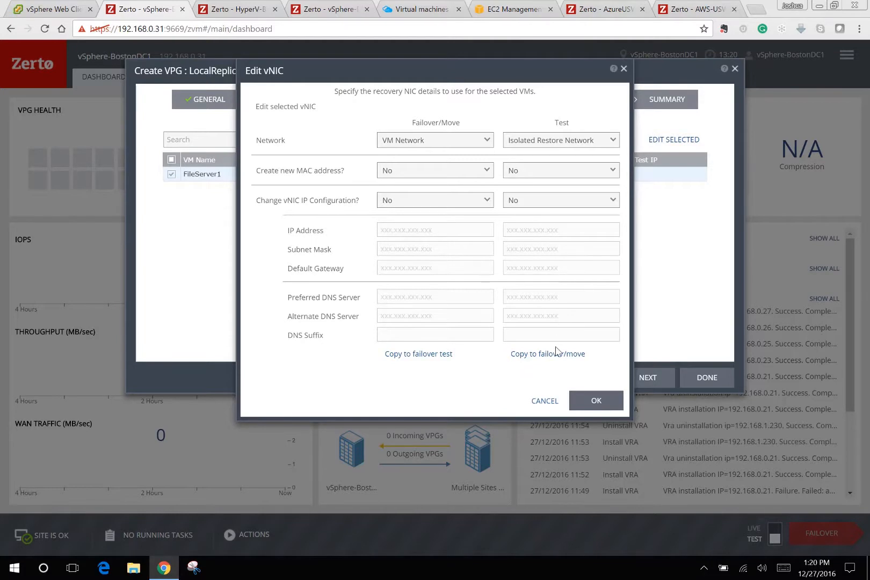
pyautogui.click(544, 401)
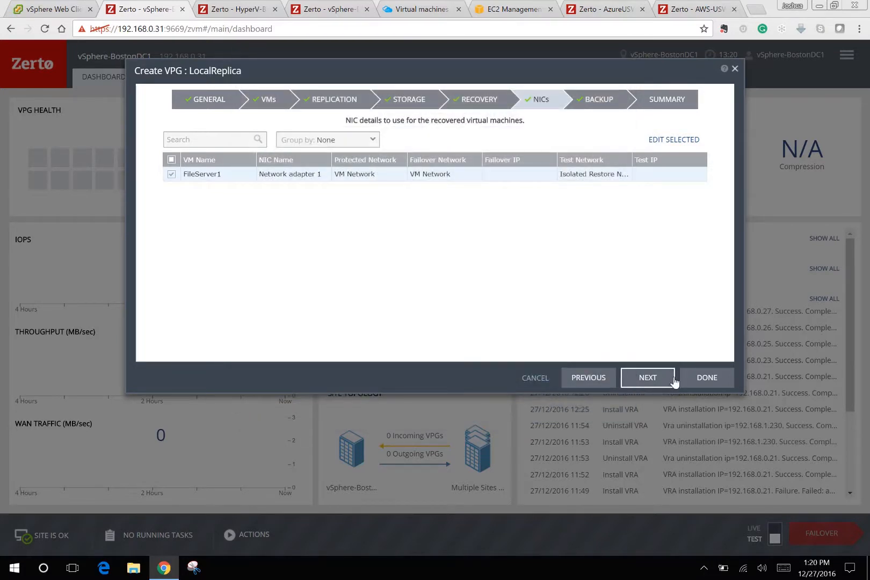
pyautogui.click(707, 378)
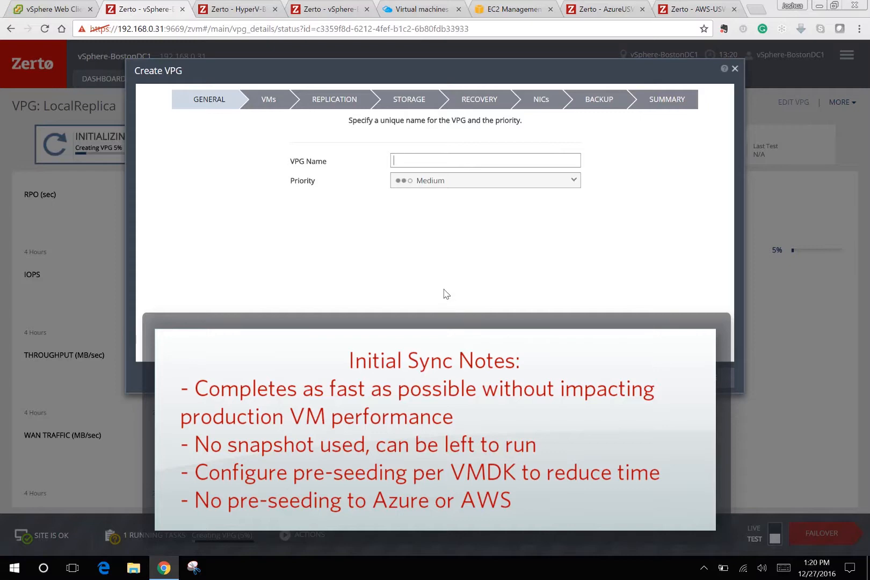
# Name the new VPG RemoteReplica and add the already protected FileServer1 VM to it.
pyautogui.write('RemoteReplica')
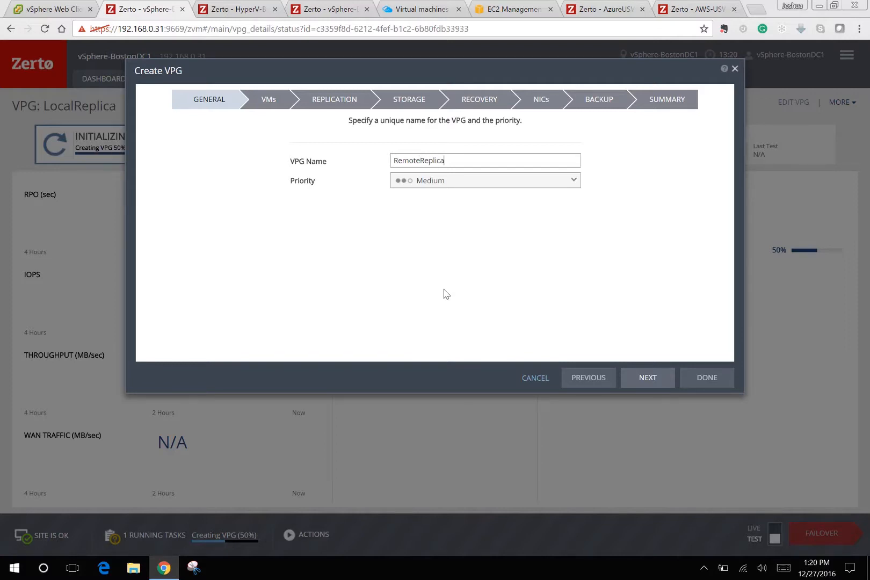
pyautogui.click(642, 379)
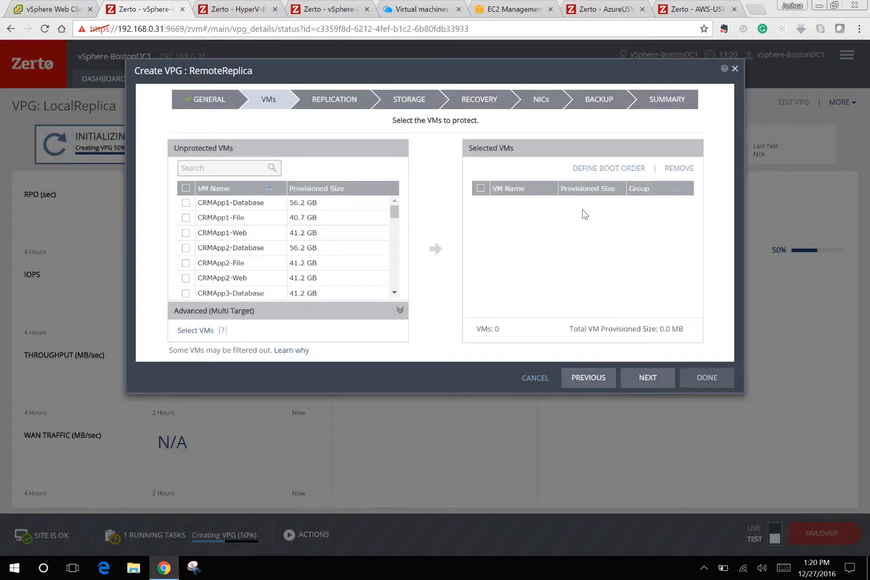
pyautogui.click(214, 168)
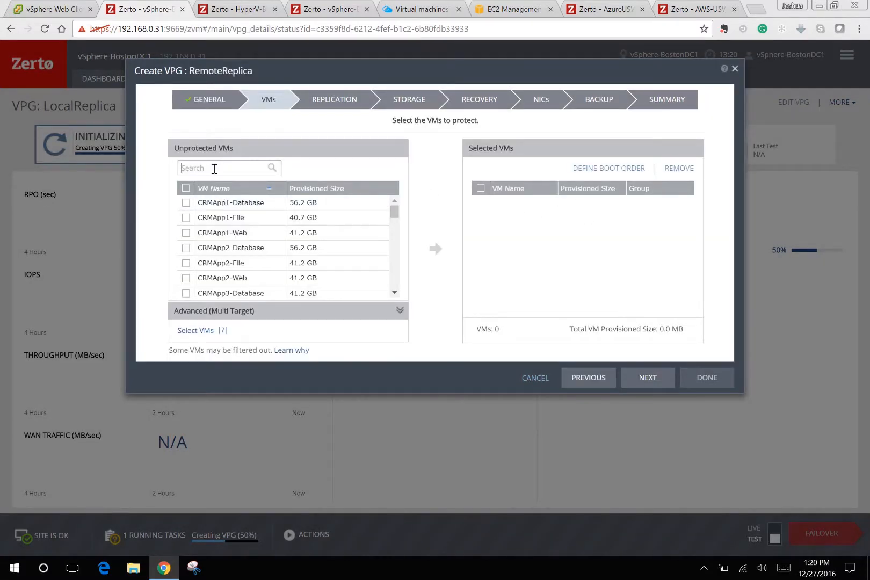
pyautogui.write('file')
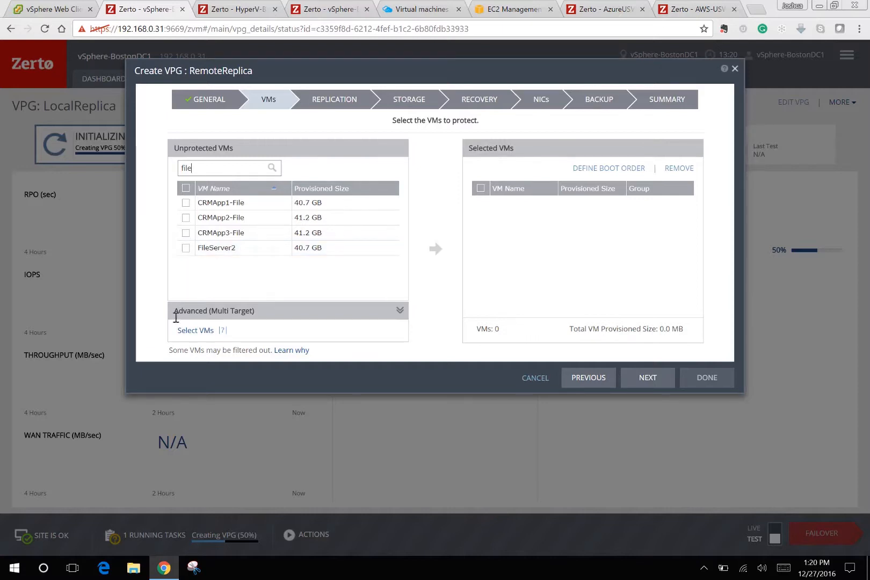
pyautogui.click(201, 331)
pyautogui.click(196, 157)
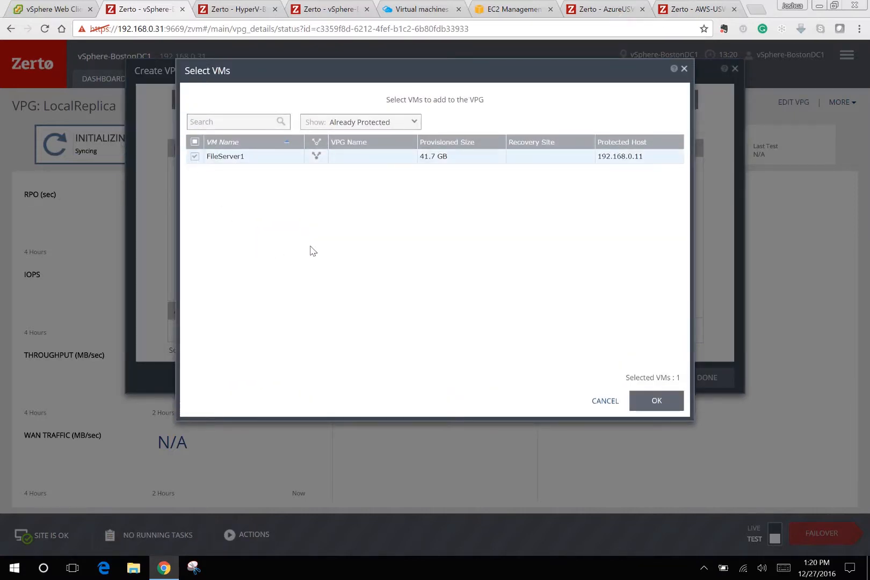
pyautogui.click(658, 401)
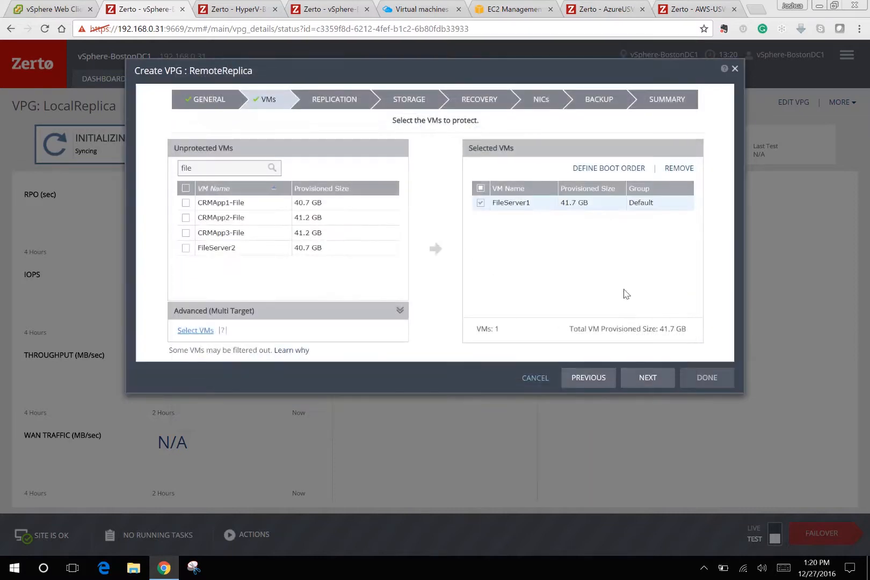
# Set the RemoteReplica VPG's recovery site to AzureUSWest(192.168.0.245).
pyautogui.click(647, 377)
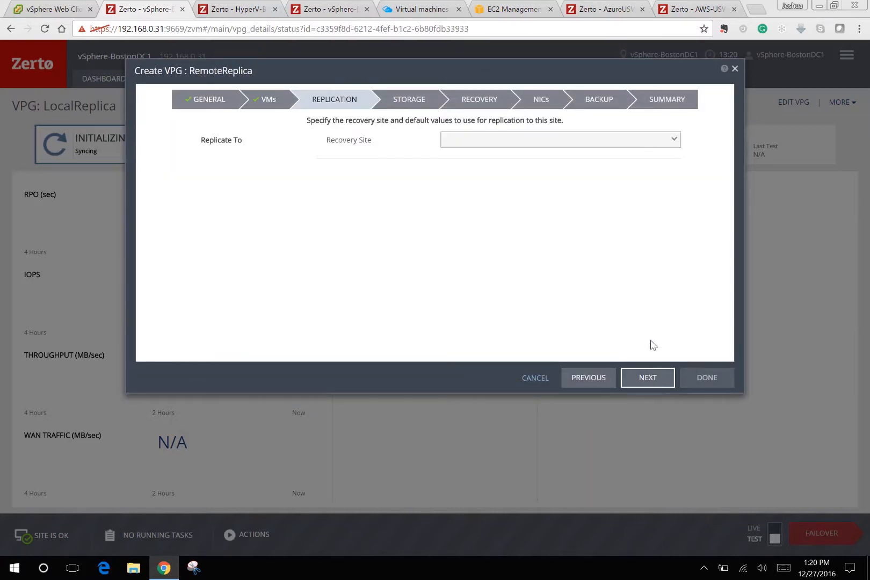
pyautogui.click(550, 141)
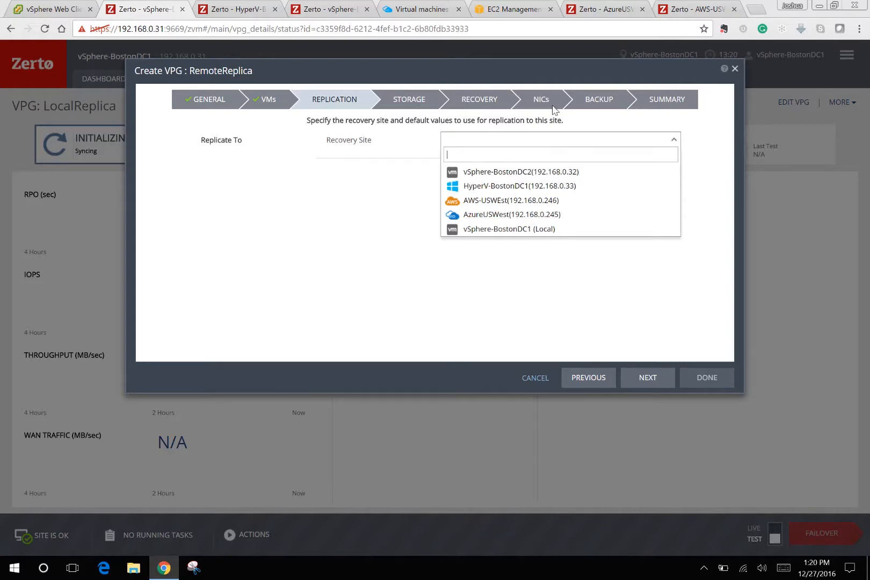
pyautogui.click(533, 215)
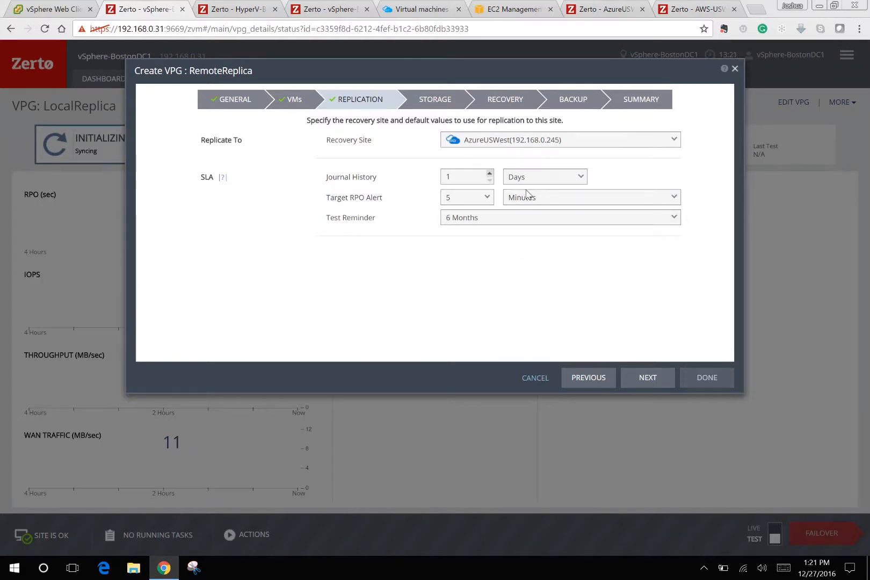
# Review the RemoteReplica VPG's storage, default Azure recovery settings and FileServer1's advanced VM settings without editing them.
pyautogui.click(662, 380)
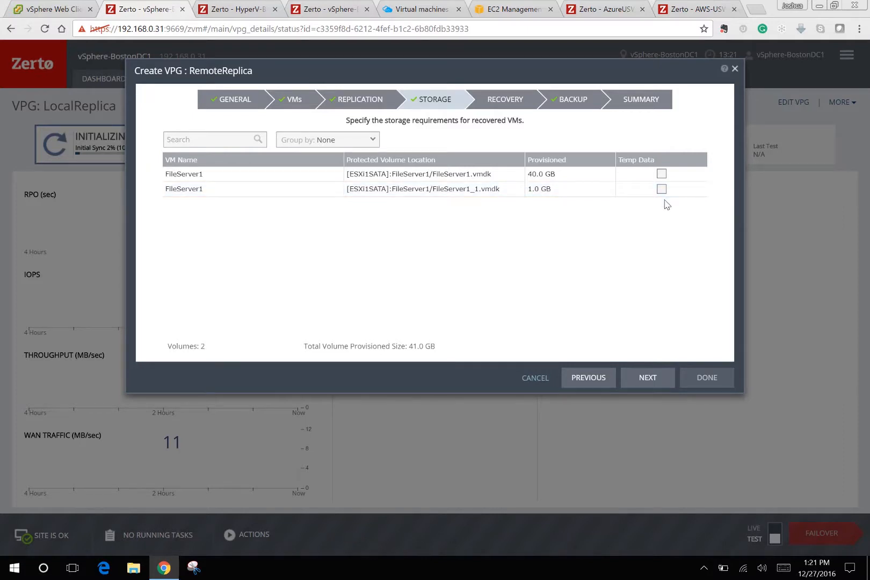
pyautogui.click(647, 379)
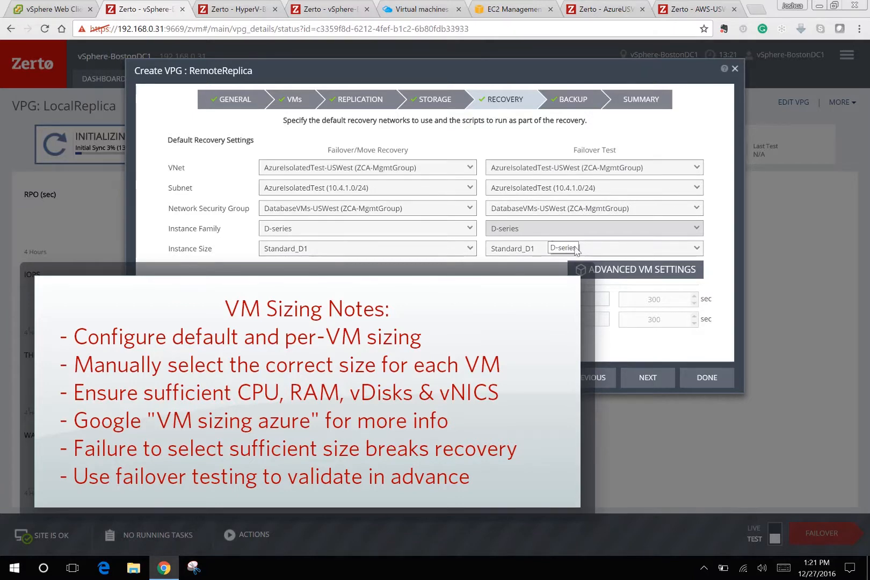
pyautogui.click(604, 270)
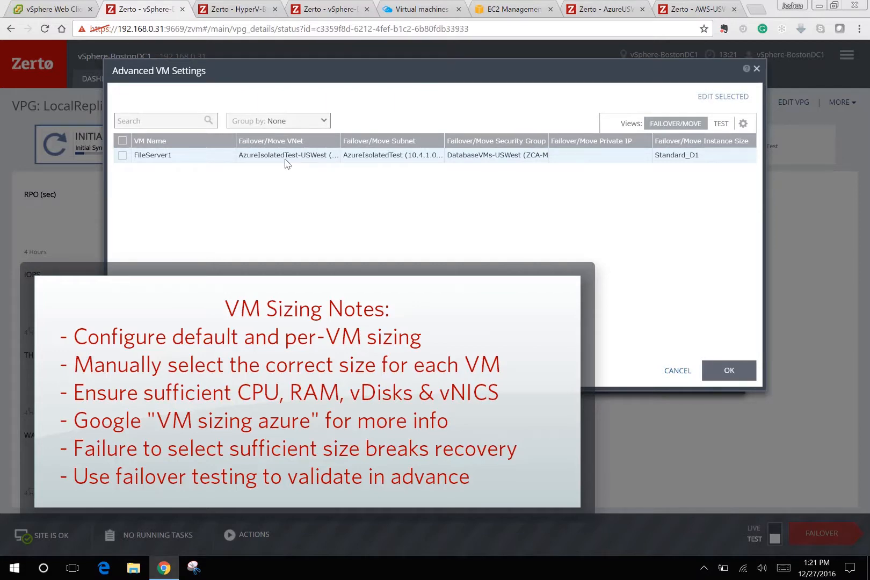
pyautogui.click(679, 371)
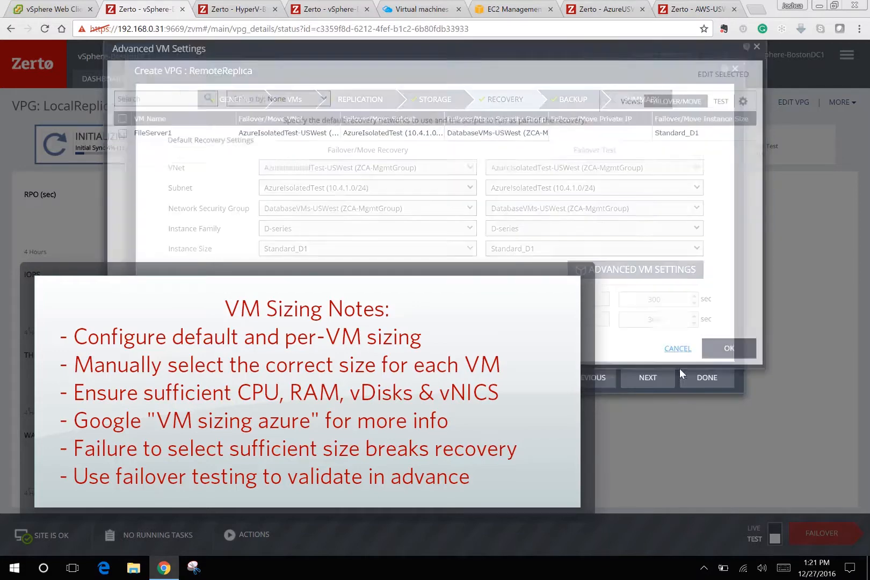
# Return to the replication settings and switch the RemoteReplica VPG's recovery site to AWS-USWEst(192.168.0.246).
pyautogui.click(590, 380)
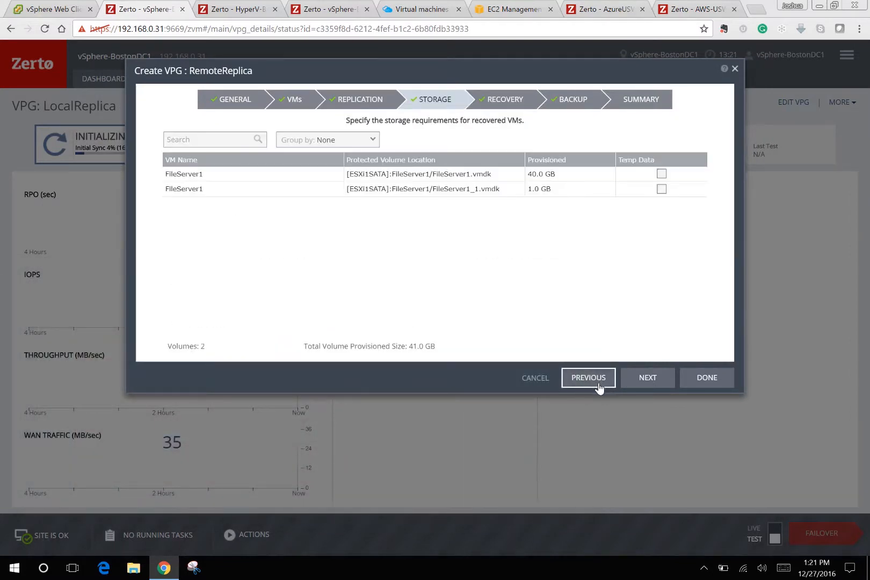
pyautogui.click(599, 384)
pyautogui.click(602, 139)
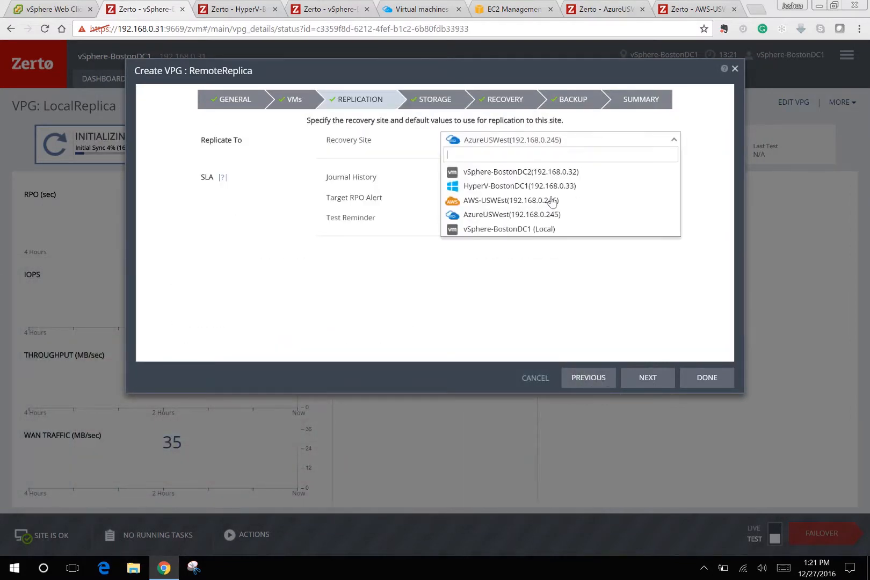
pyautogui.click(537, 201)
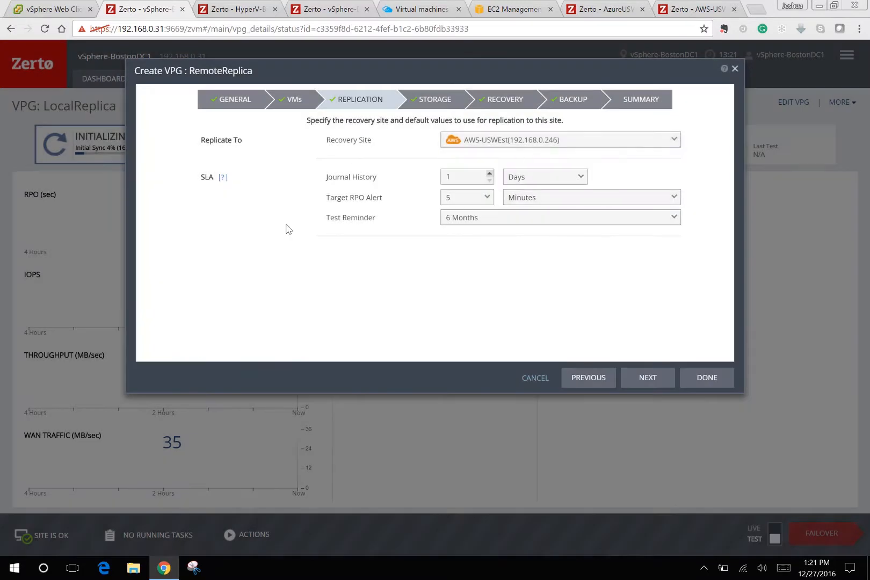
# Review the storage, default AWS recovery settings and FileServer1's advanced VM settings without editing them.
pyautogui.click(640, 380)
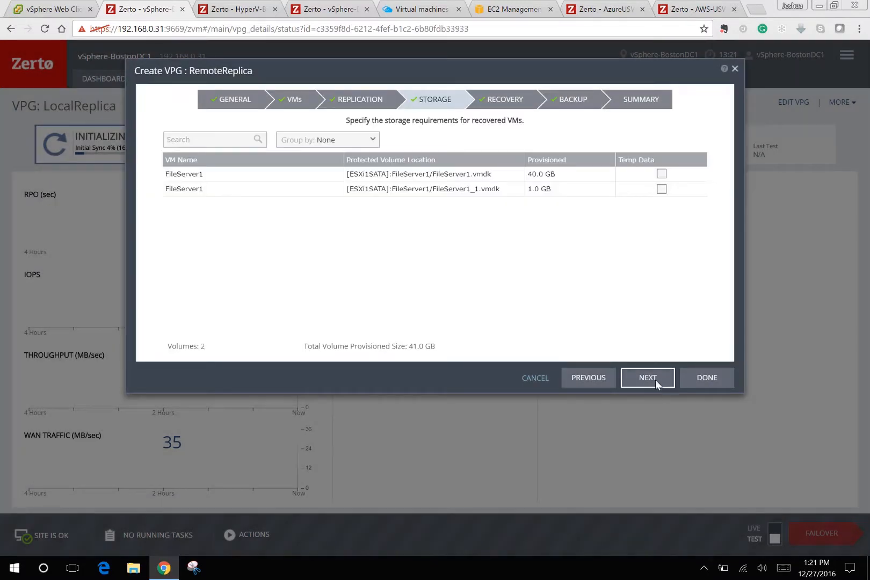
pyautogui.click(649, 378)
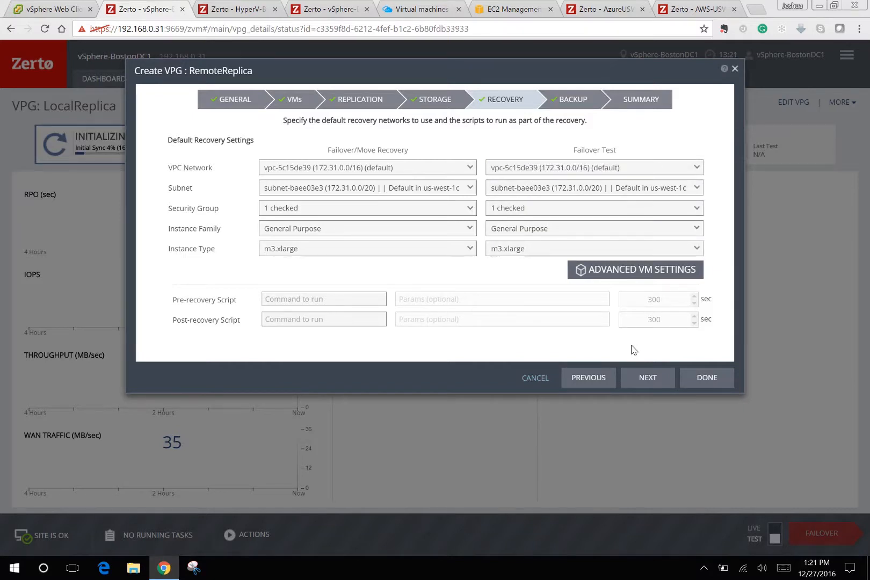
pyautogui.click(641, 273)
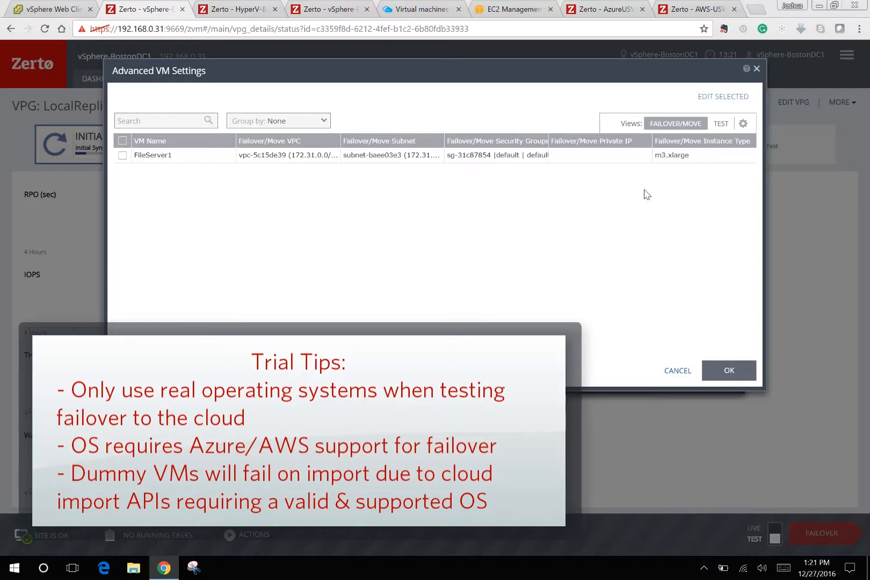
pyautogui.click(679, 372)
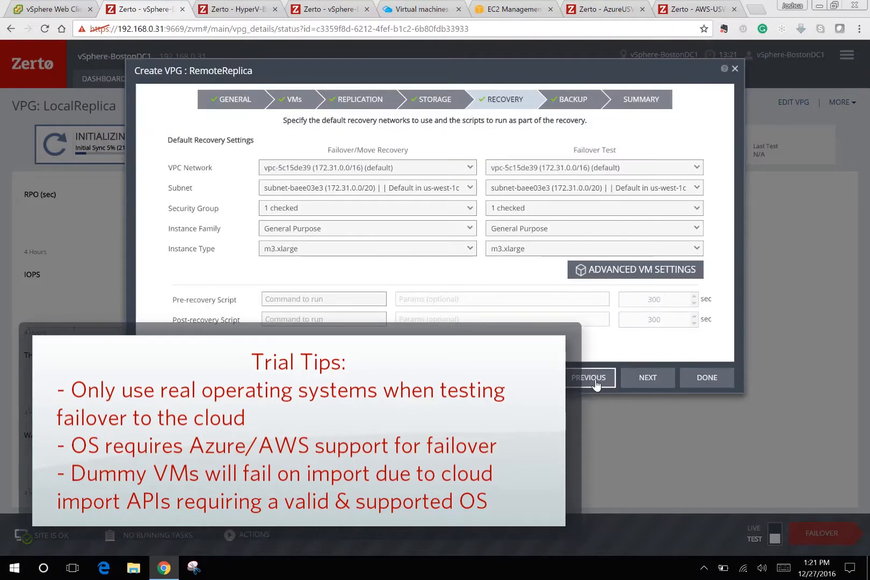
# Change the recovery site to vSphere-BostonDC2(192.168.0.32), with [DC2Cluster1]192.168.0.12 as the default host and ESXi2SSD as the datastore.
pyautogui.click(595, 382)
pyautogui.click(589, 380)
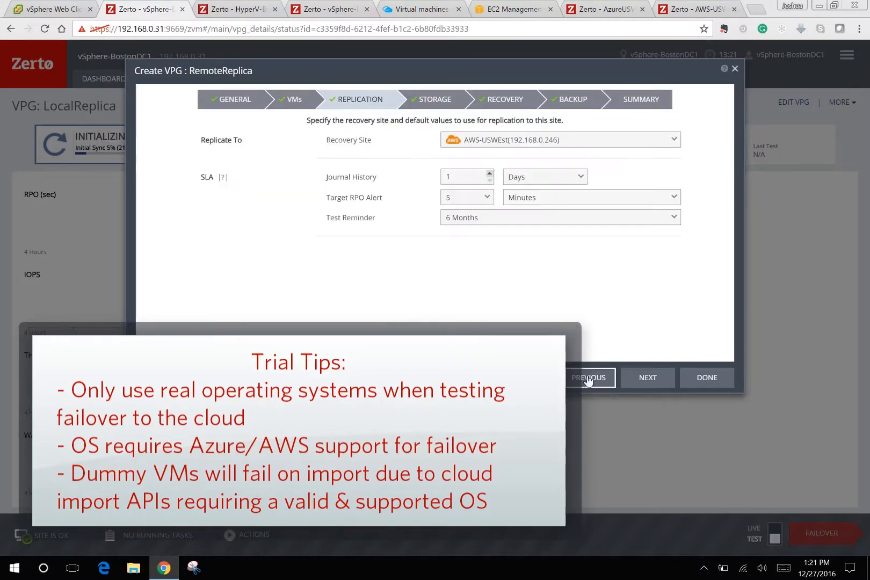
pyautogui.click(564, 141)
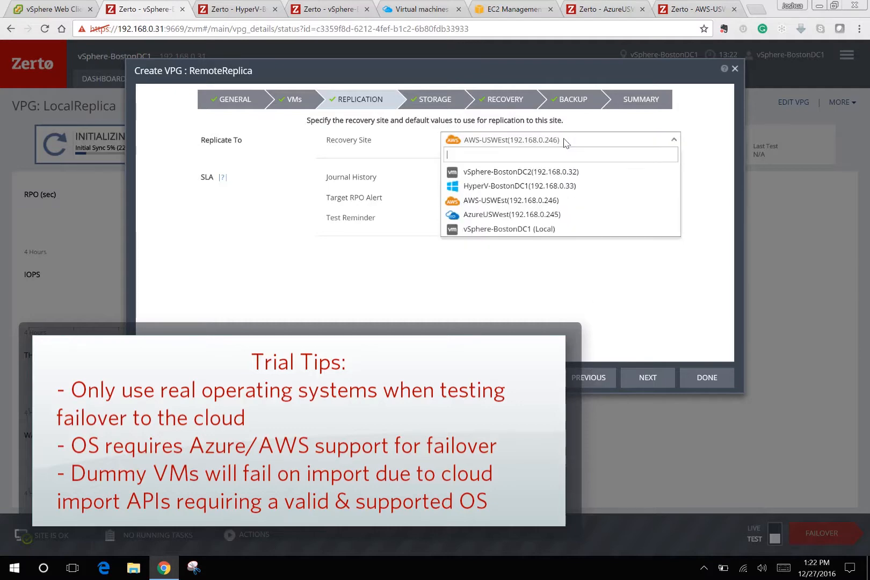
pyautogui.click(534, 172)
pyautogui.click(518, 182)
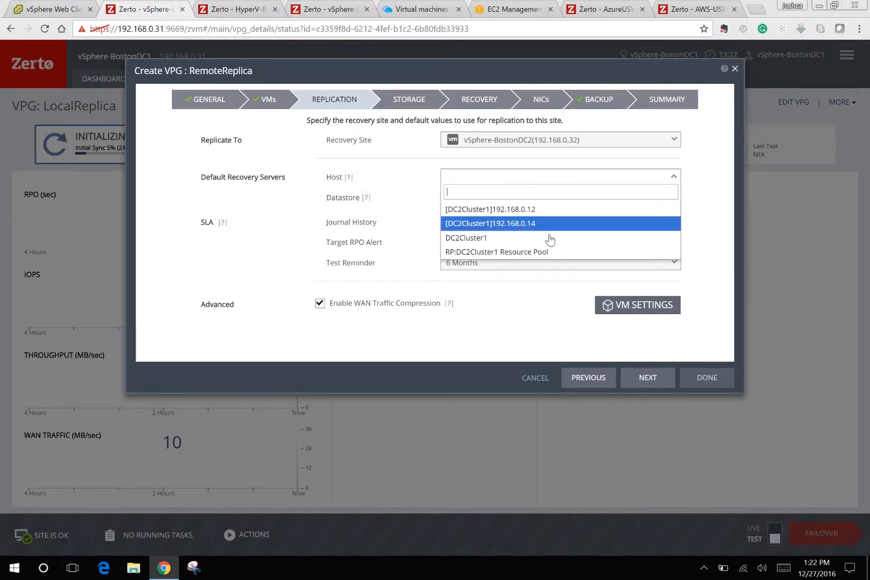
pyautogui.click(550, 210)
pyautogui.click(549, 202)
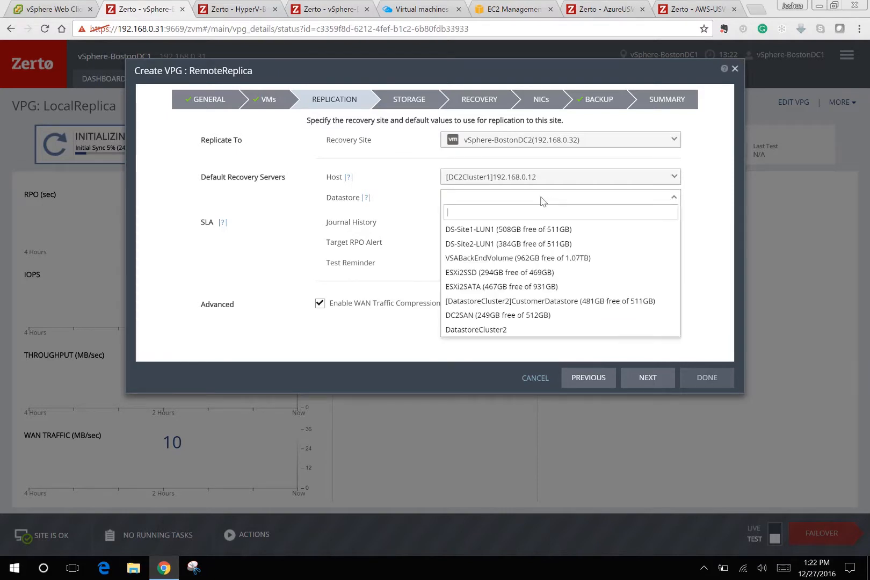
pyautogui.click(539, 282)
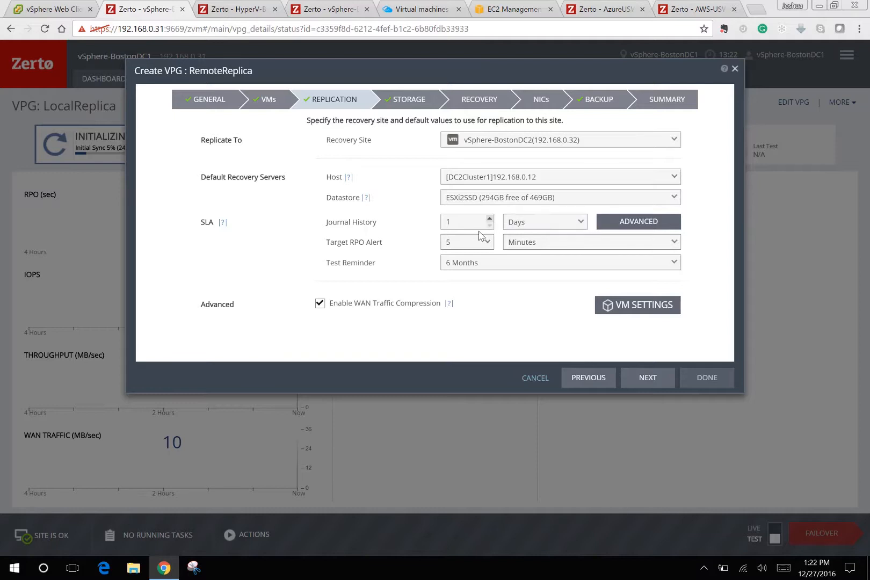
# Set the journal history to 1 hour and accept the default storage settings for FileServer1's volumes.
pyautogui.click(538, 223)
pyautogui.click(543, 250)
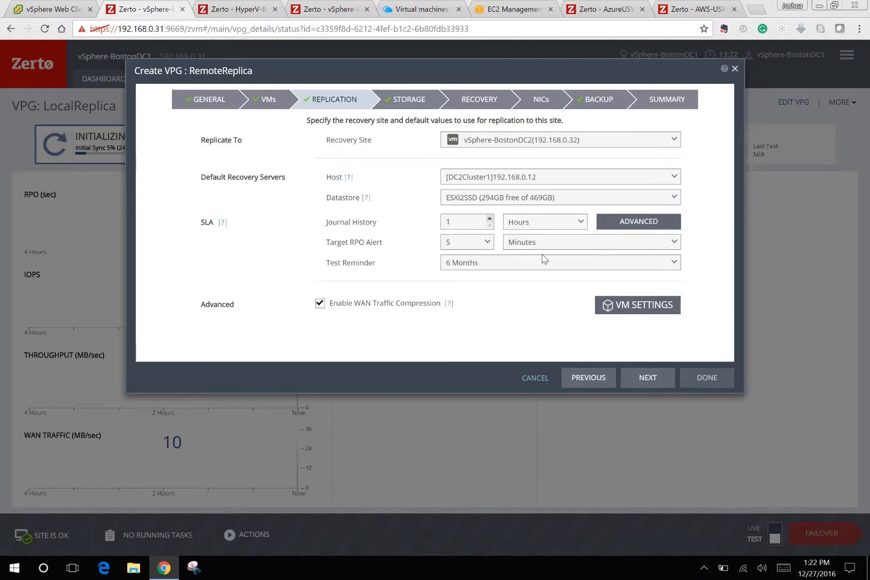
pyautogui.click(656, 379)
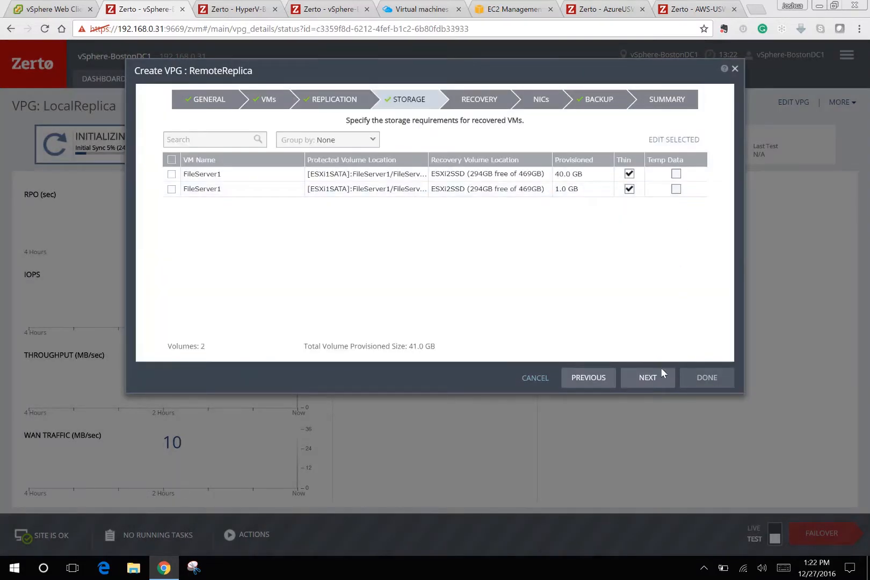
pyautogui.click(660, 373)
# Set the failover/move network to VM Network and the failover test network to Isolated Bubble Port Group.
pyautogui.click(544, 141)
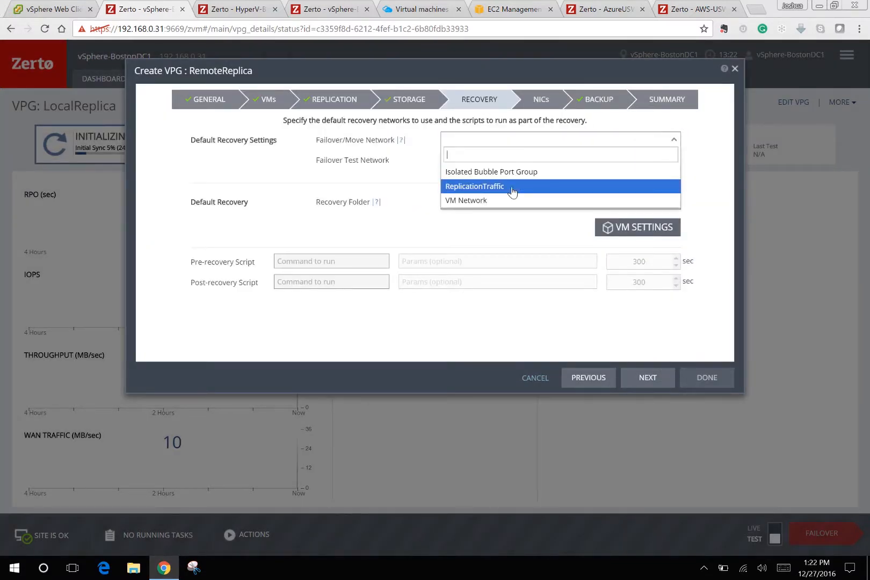
pyautogui.click(509, 206)
pyautogui.click(506, 161)
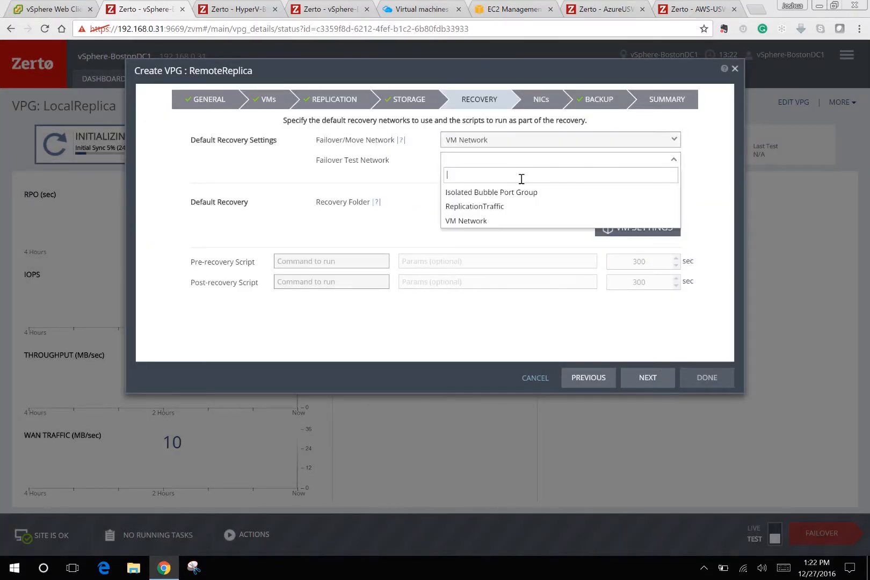
pyautogui.click(522, 194)
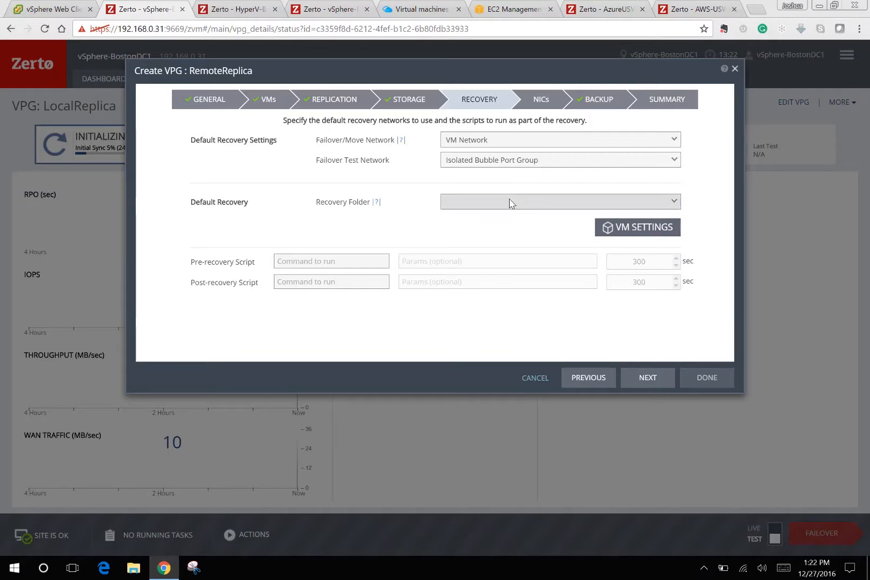
# Set the recovery folder to DemoCustomer1 and finish creating the RemoteReplica VPG with the default NIC settings.
pyautogui.click(509, 202)
pyautogui.click(501, 235)
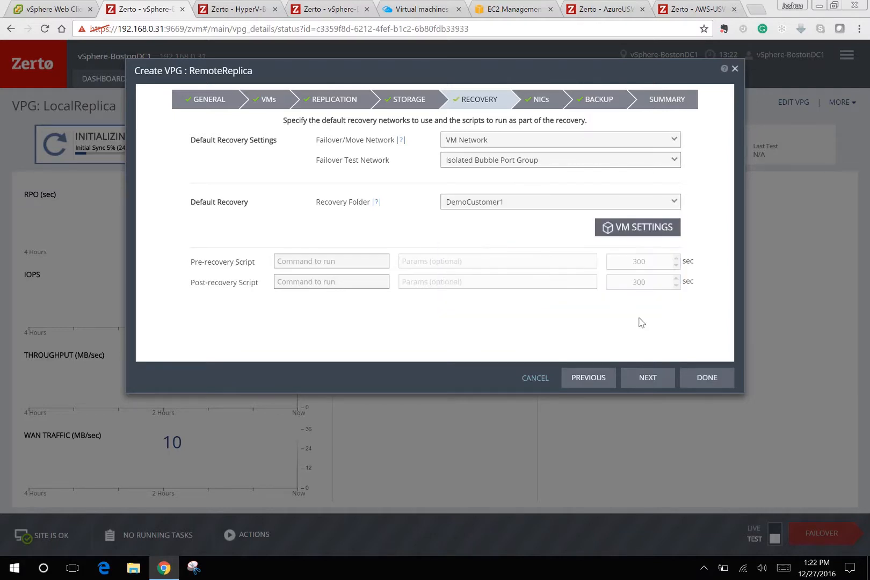
pyautogui.click(653, 378)
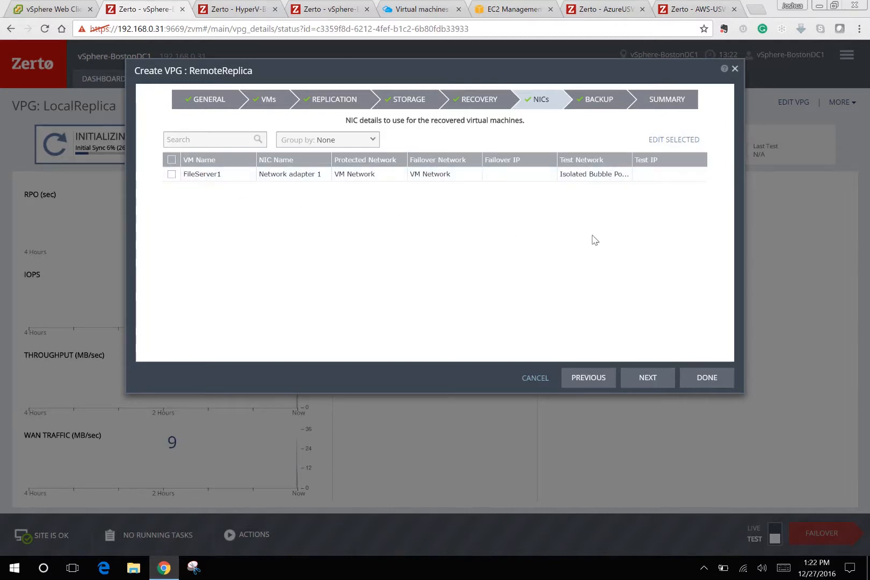
pyautogui.click(713, 381)
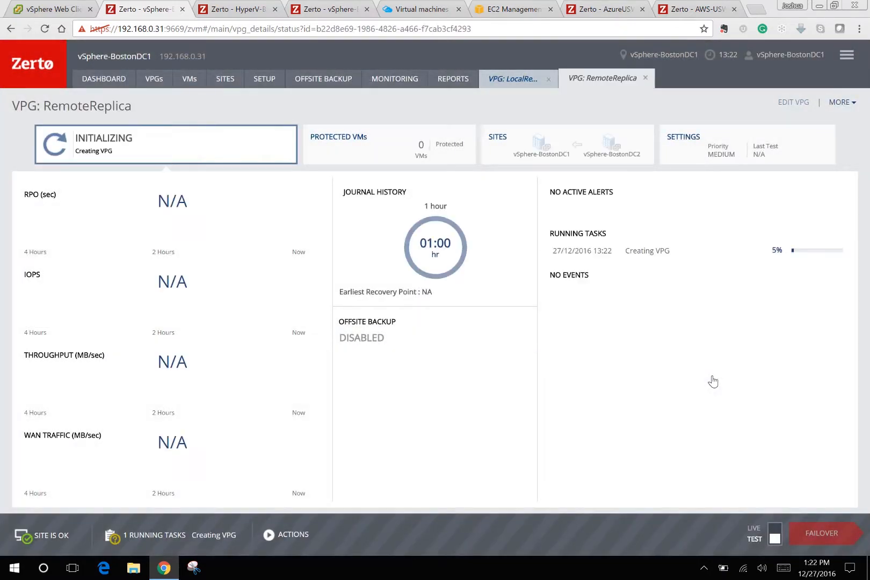